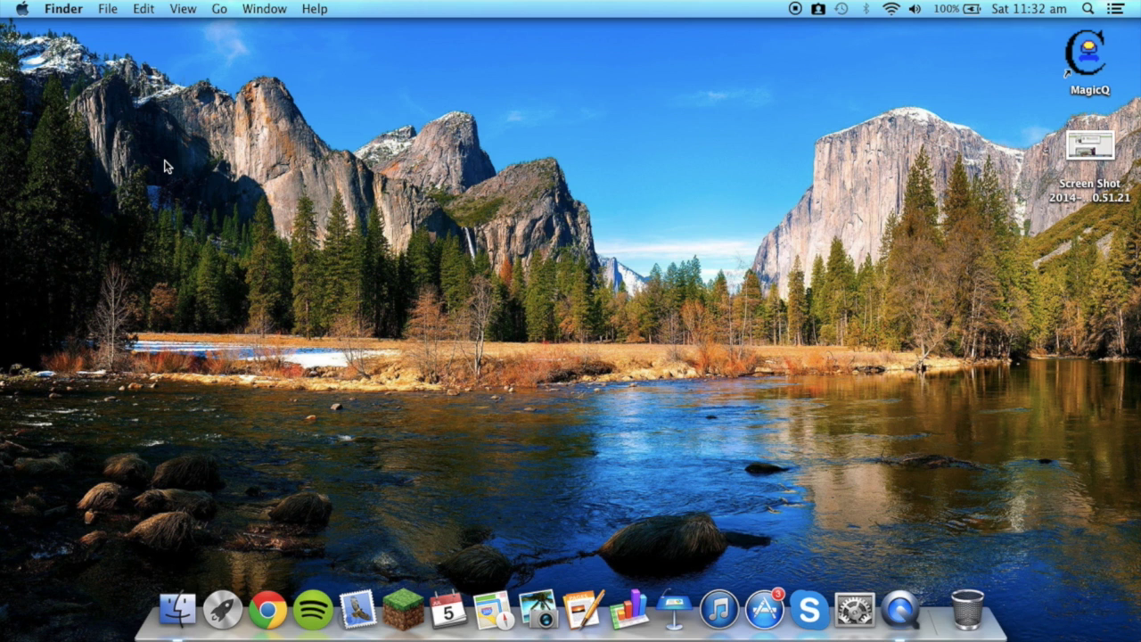
Launch GarageBand and create an Empty Project with an Audio 1 microphone track
{"action": "key", "text": "super+space"}
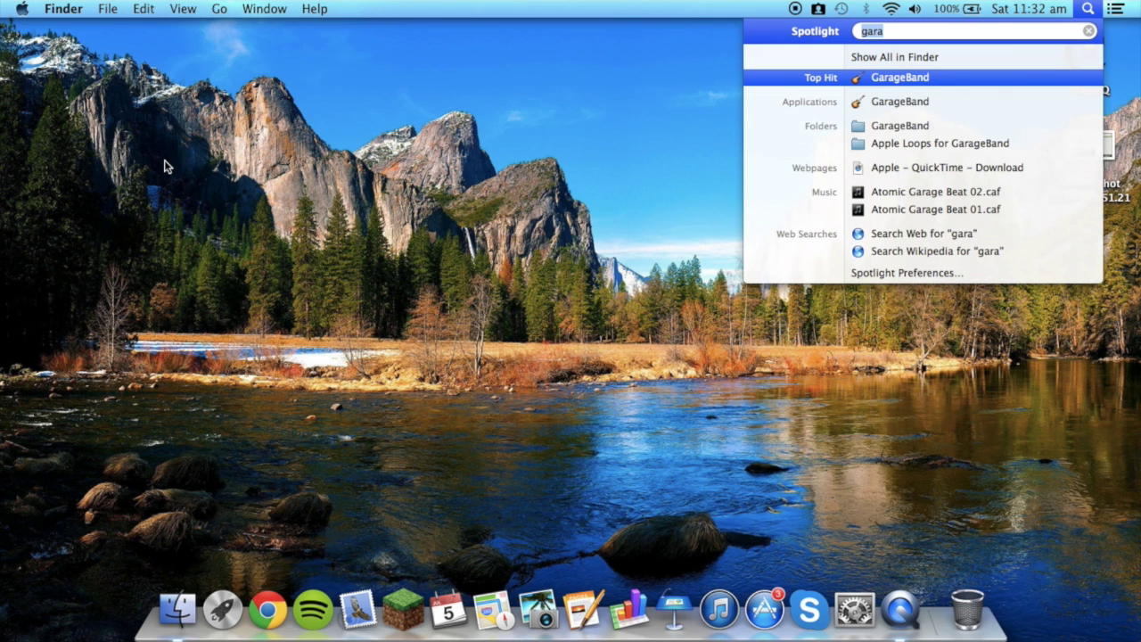
{"action": "key", "text": "Return"}
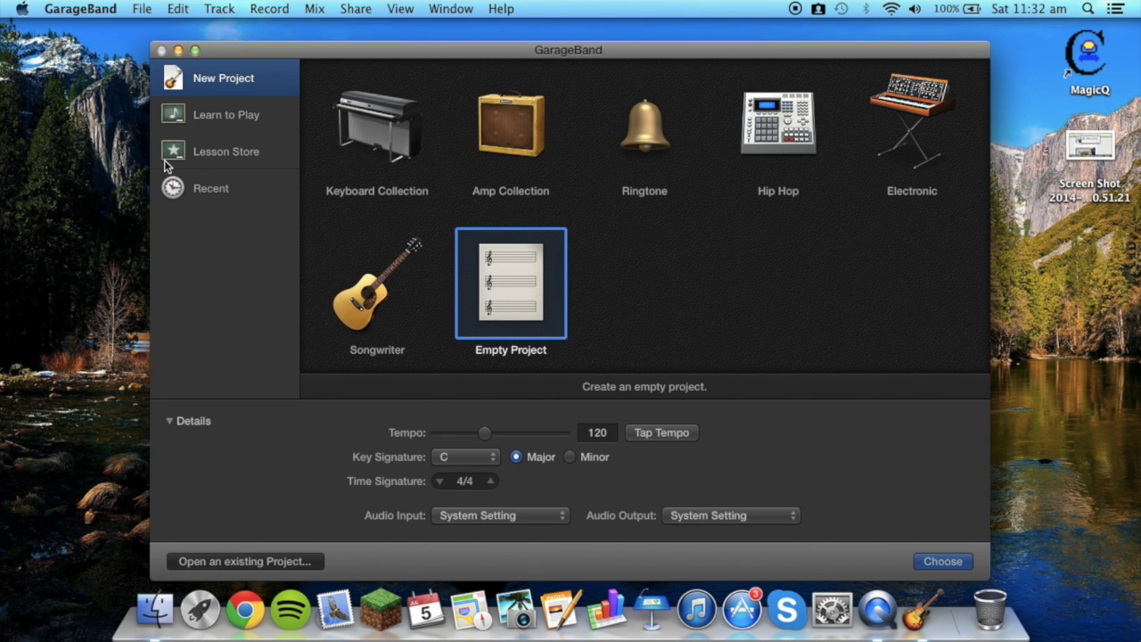
{"action": "double_click", "coordinate": [540, 287]}
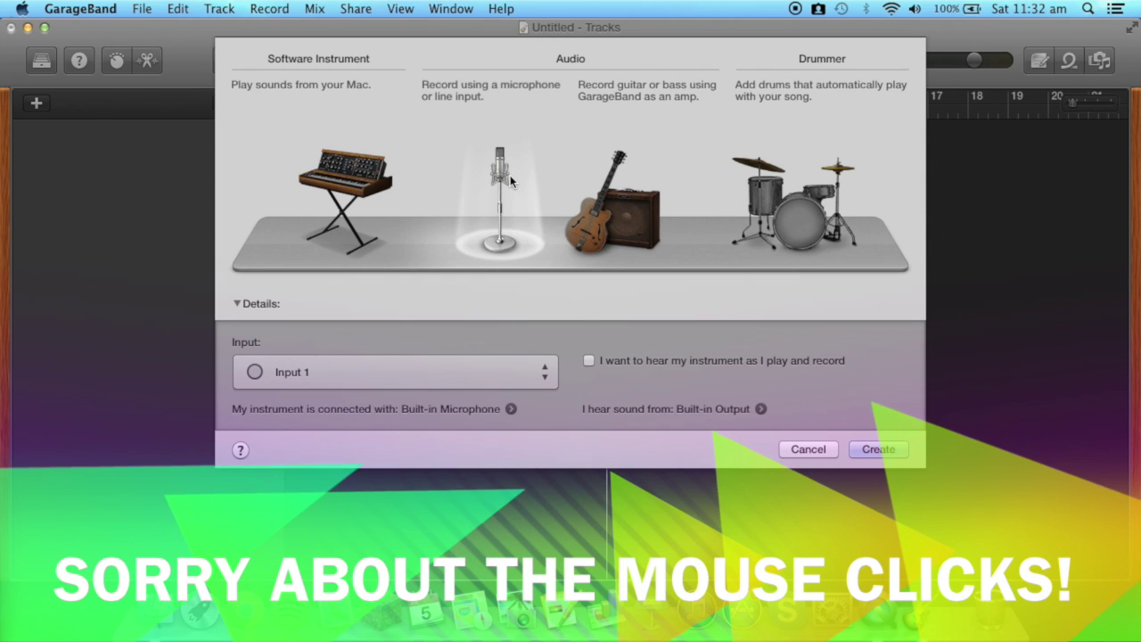
{"action": "double_click", "coordinate": [510, 177]}
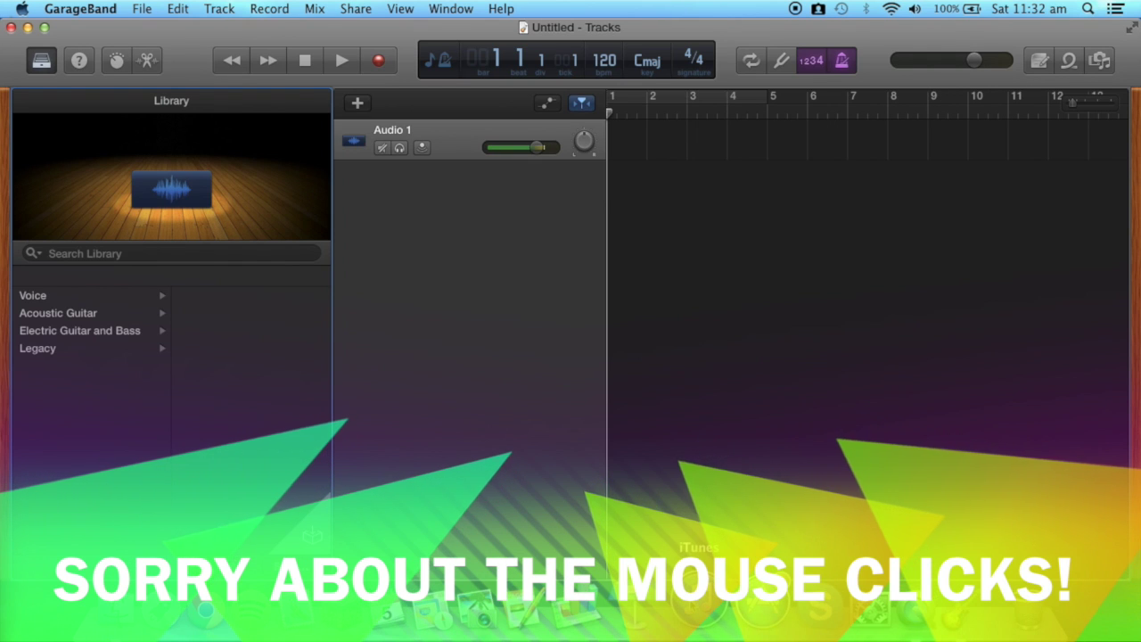
Drag 'Extraordinary (feat. Sharna Bass)' from iTunes into GarageBand as a new track, then zoom out
{"action": "left_click", "coordinate": [697, 608]}
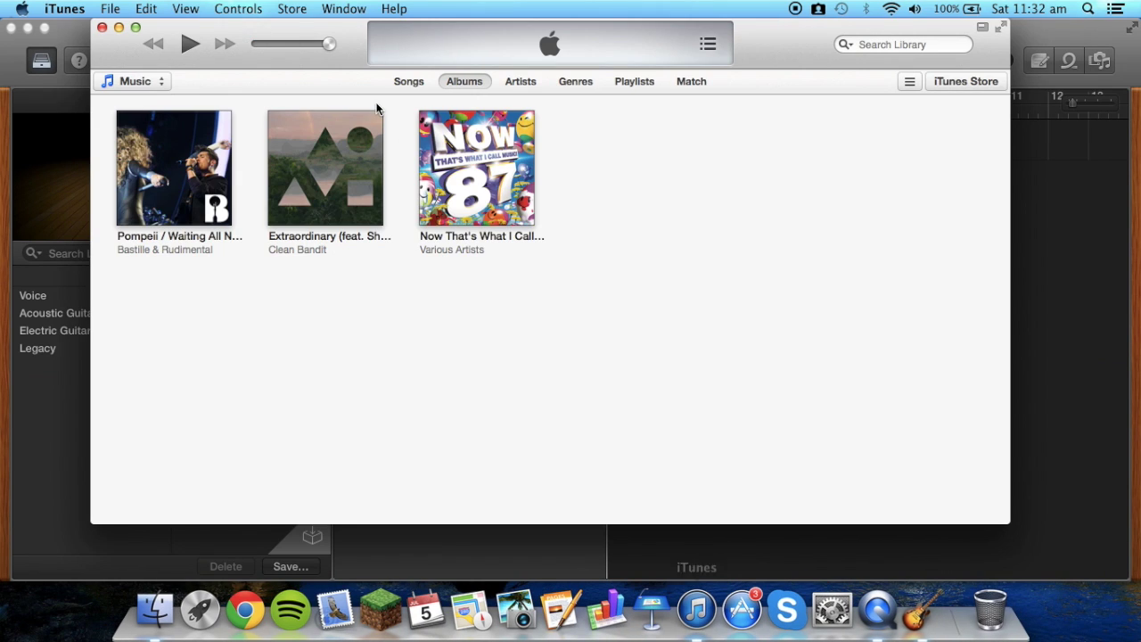
{"action": "left_click", "coordinate": [330, 148]}
{"action": "left_click_drag", "start_coordinate": [262, 347], "coordinate": [426, 546]}
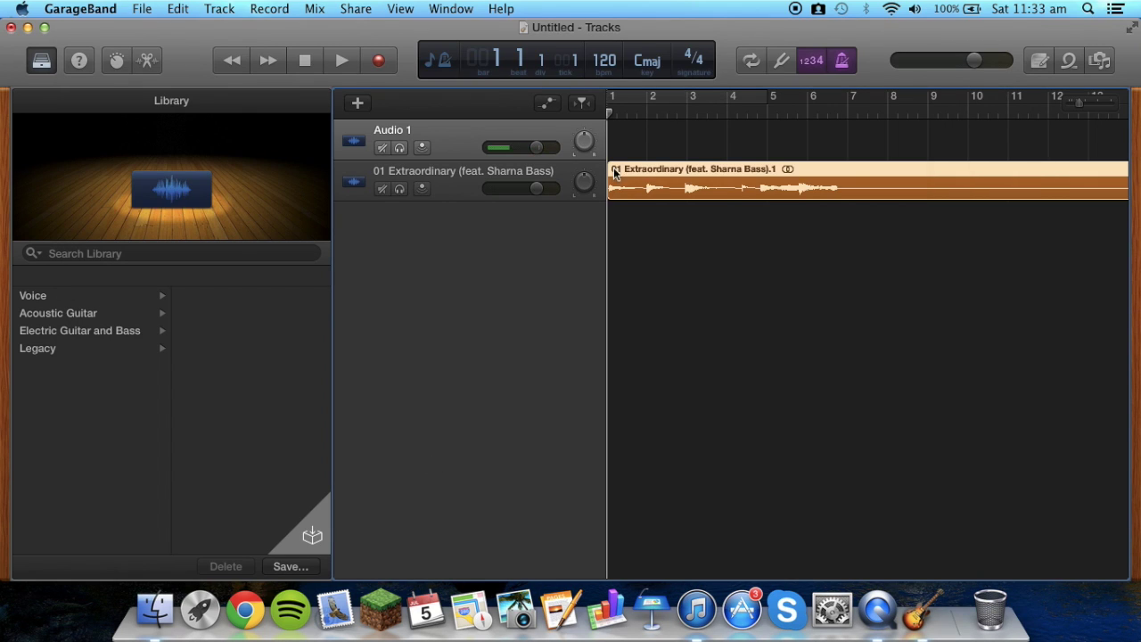
{"action": "left_click_drag", "start_coordinate": [1074, 107], "coordinate": [1061, 107]}
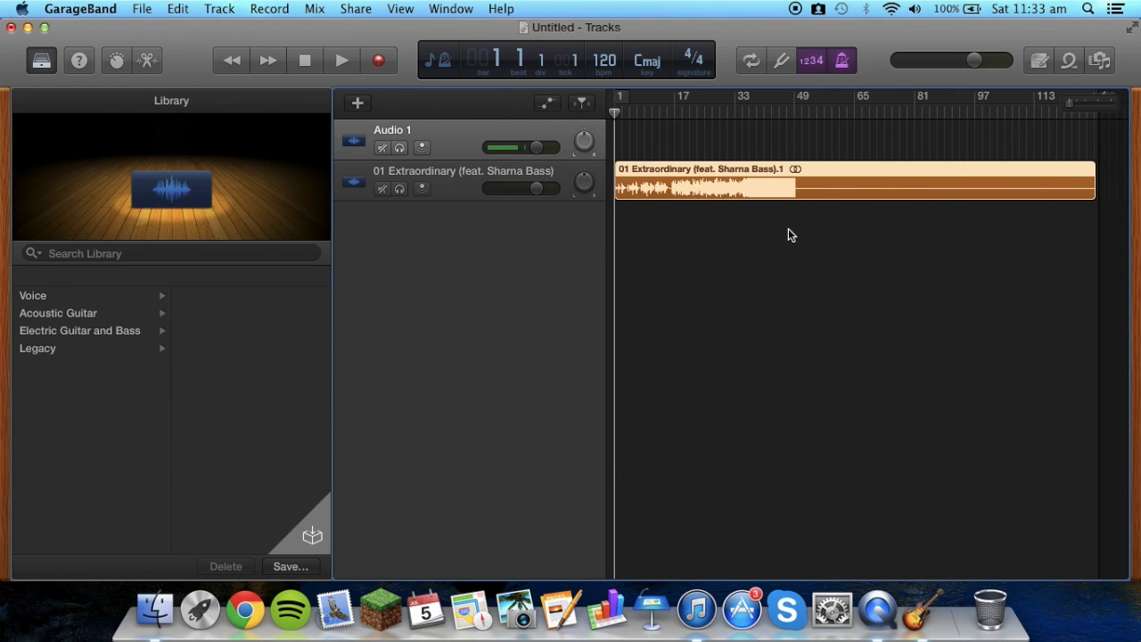
Delete the empty Audio 1 track from its right-click menu
{"action": "right_click", "coordinate": [449, 141]}
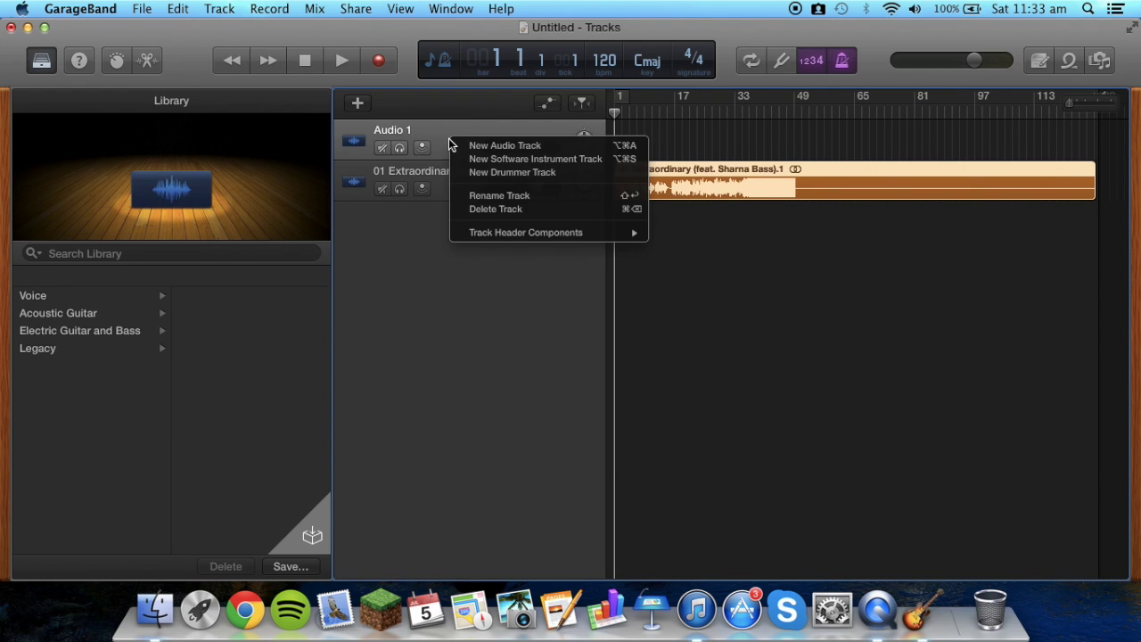
{"action": "left_click", "coordinate": [478, 208]}
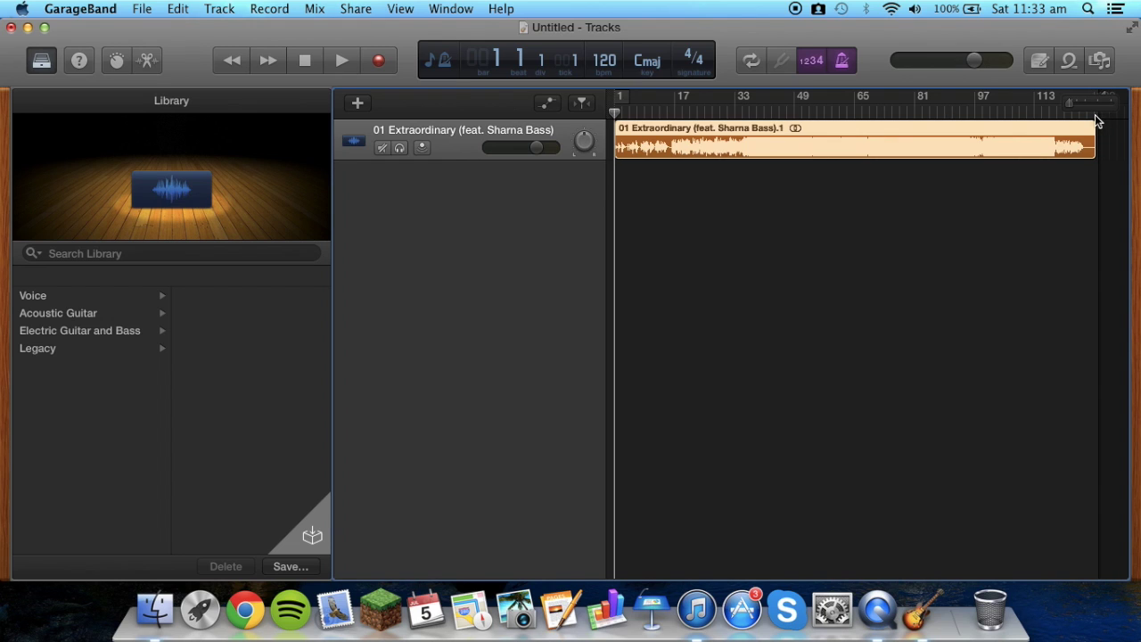
Pull the project end back to about bar 17 and zoom in on the opening bars
{"action": "left_click_drag", "start_coordinate": [1100, 93], "coordinate": [682, 96]}
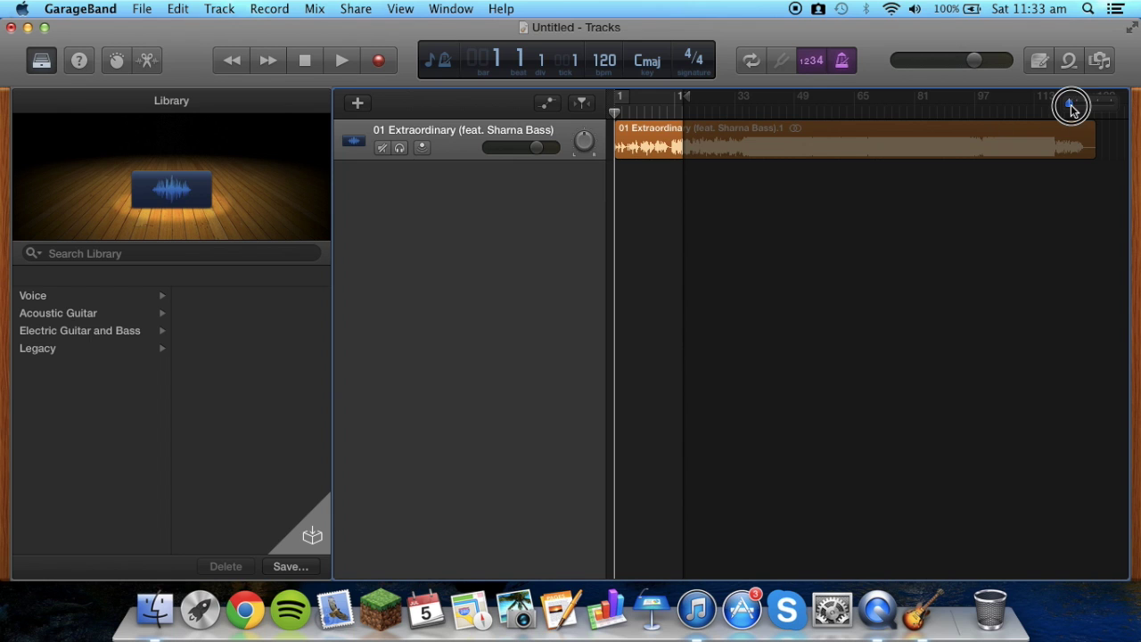
{"action": "left_click_drag", "start_coordinate": [1072, 107], "coordinate": [1086, 109]}
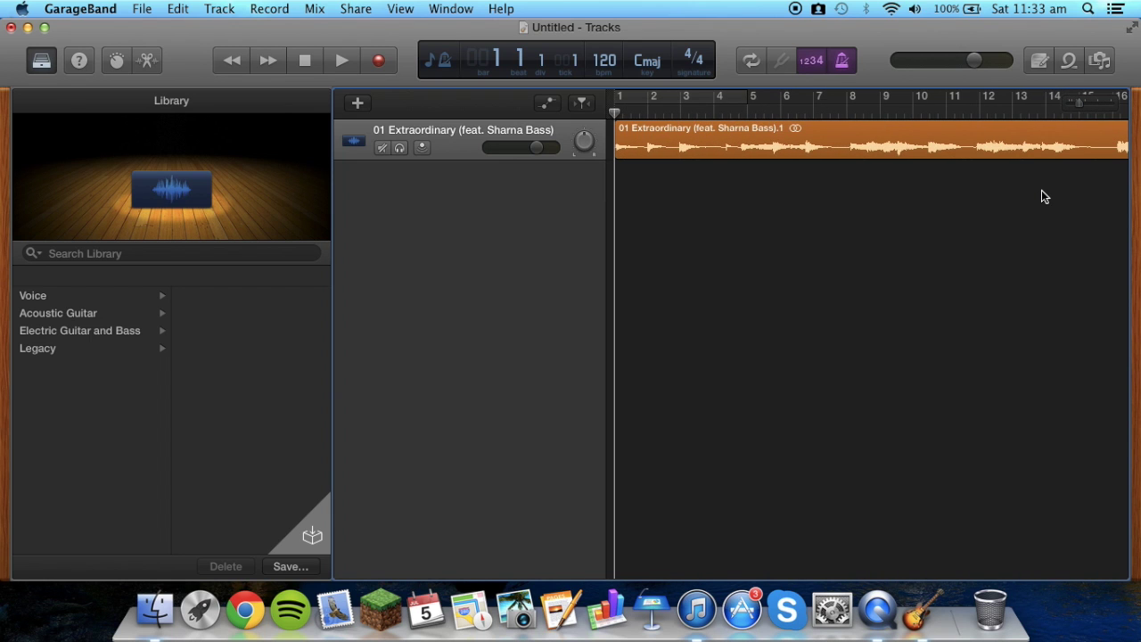
{"action": "scroll", "coordinate": [1041, 190], "scroll_direction": "right", "scroll_amount": 10}
{"action": "scroll", "coordinate": [1041, 190], "scroll_direction": "left", "scroll_amount": 6}
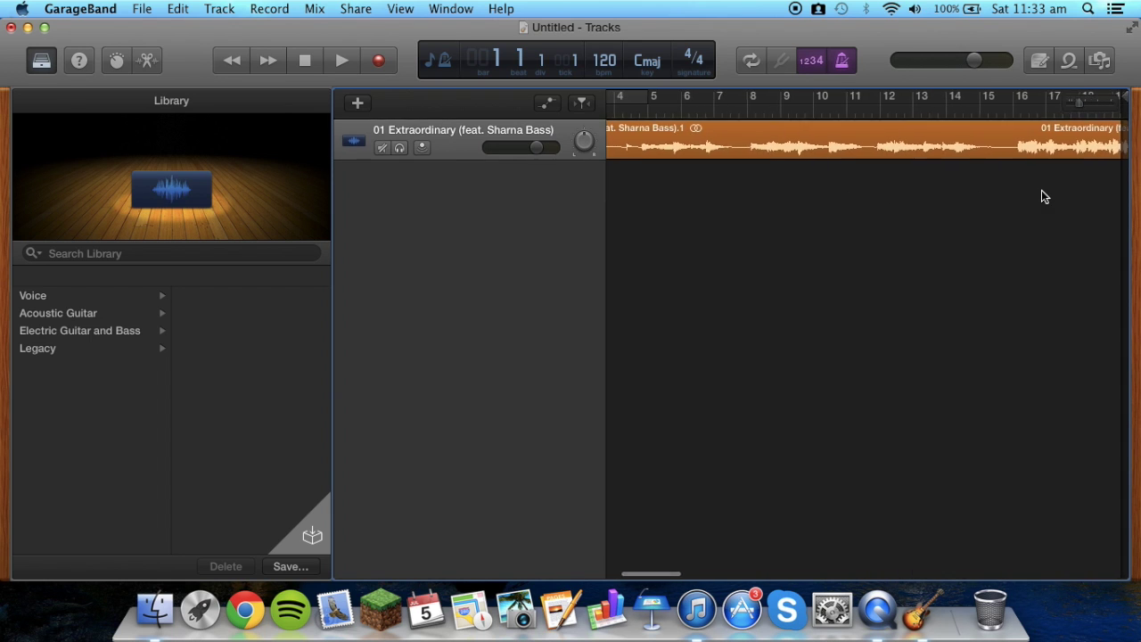
Preview the song with the metronome on and the system volume lowered
{"action": "key", "text": "space"}
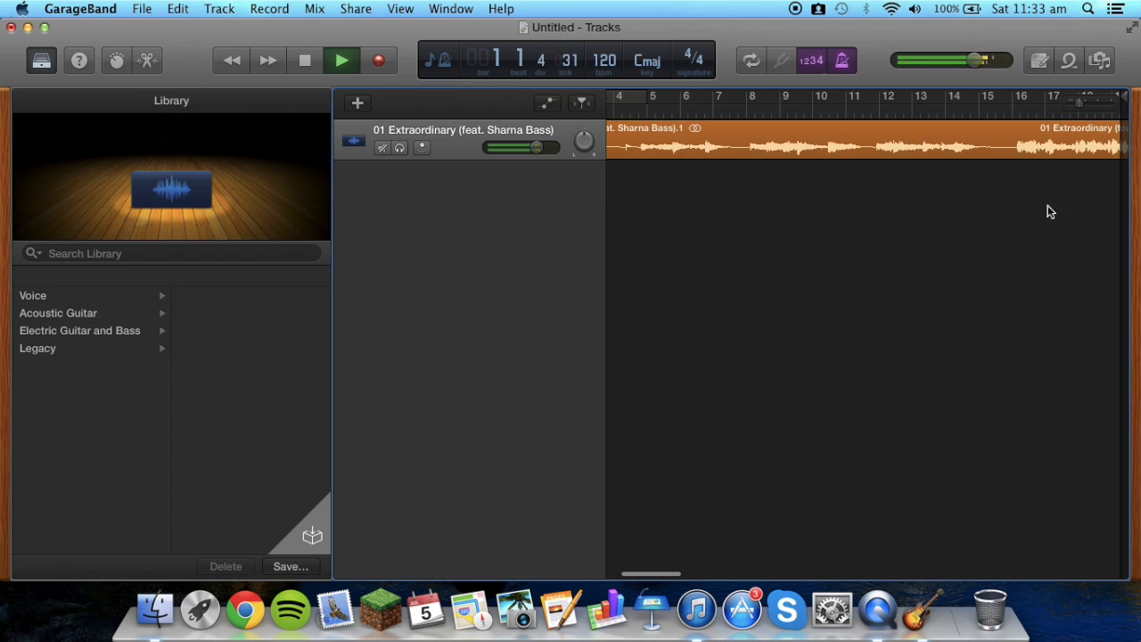
{"action": "left_click", "coordinate": [840, 62]}
{"action": "scroll", "coordinate": [777, 196], "scroll_direction": "left", "scroll_amount": 3}
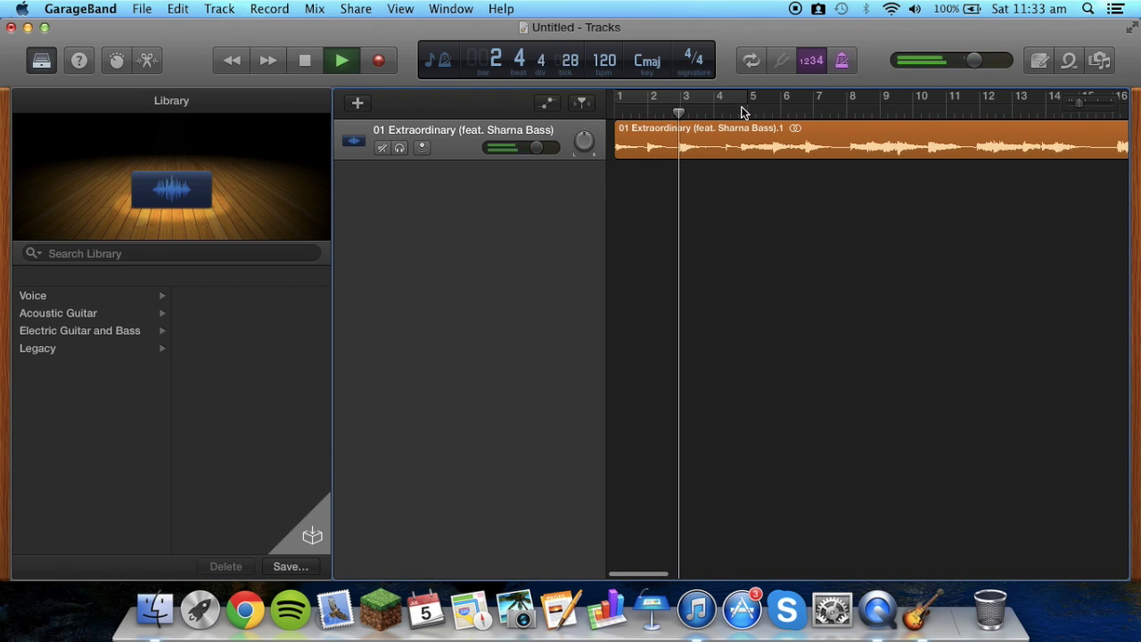
{"action": "scroll", "coordinate": [695, 114], "scroll_direction": "right", "scroll_amount": 2}
{"action": "scroll", "coordinate": [695, 116], "scroll_direction": "right", "scroll_amount": 4}
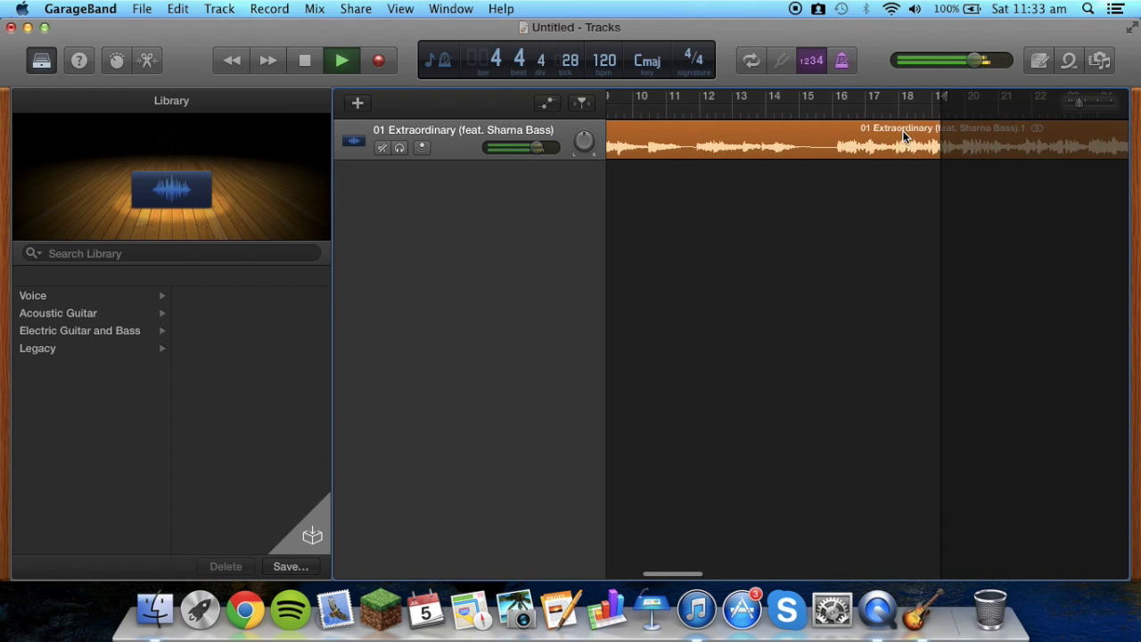
{"action": "scroll", "coordinate": [903, 137], "scroll_direction": "left", "scroll_amount": 4}
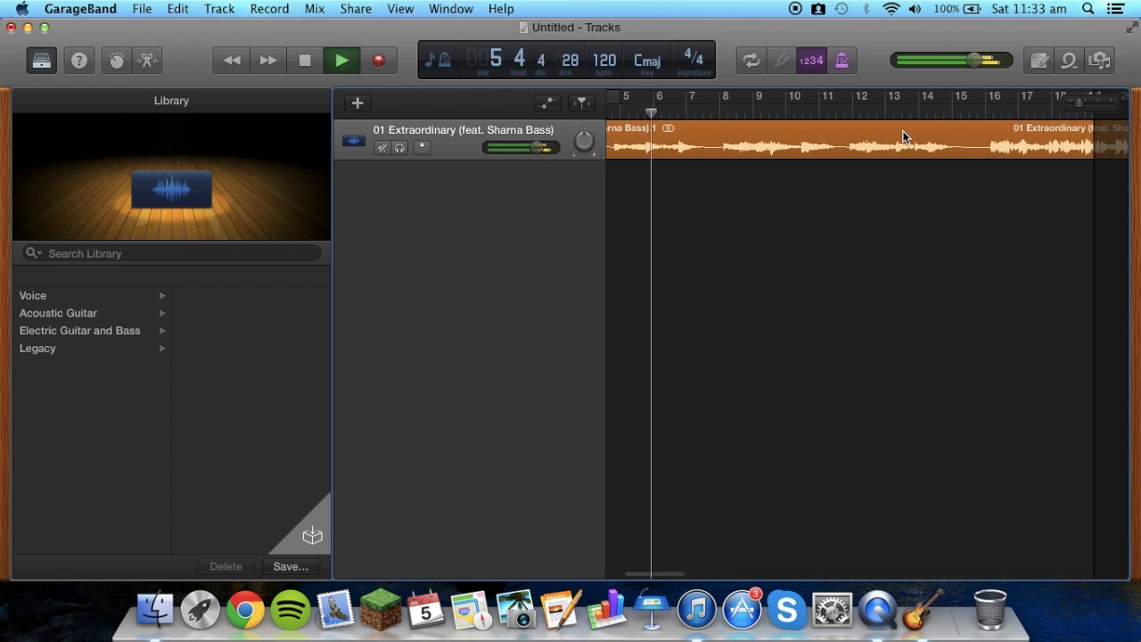
{"action": "key", "text": "XF86AudioLowerVolume"}
{"action": "key", "text": "XF86AudioLowerVolume"}
{"action": "key", "text": "XF86AudioLowerVolume"}
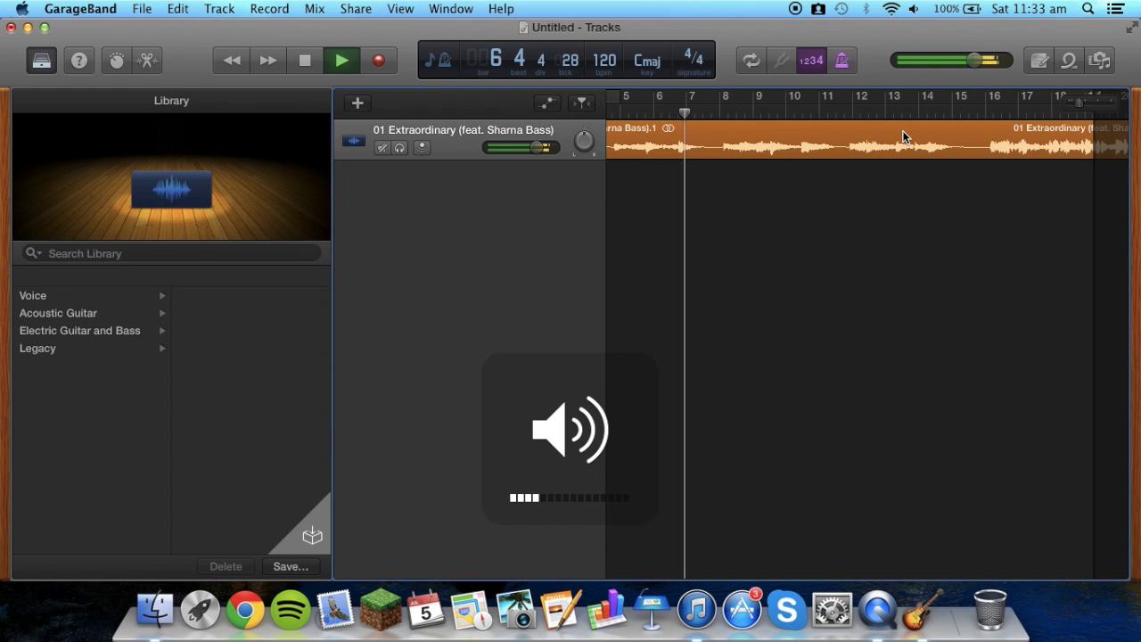
{"action": "scroll", "coordinate": [903, 136], "scroll_direction": "right", "scroll_amount": 2}
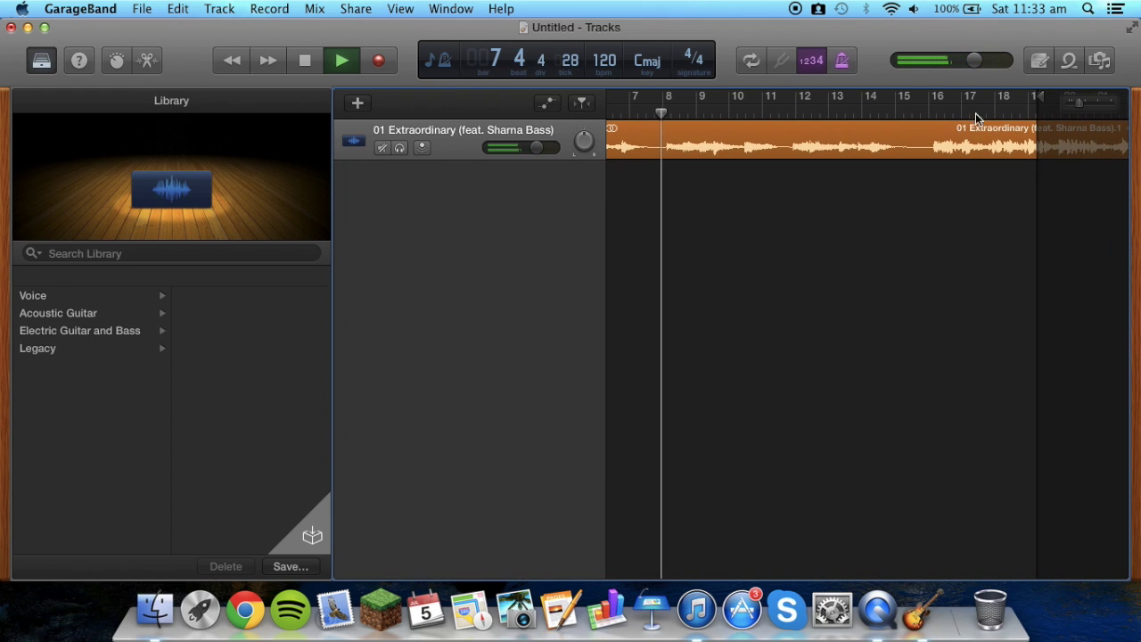
Skip ahead to bar 14, stop, set the project end at bar 16, and rewind
{"action": "left_click_drag", "start_coordinate": [694, 112], "coordinate": [884, 112]}
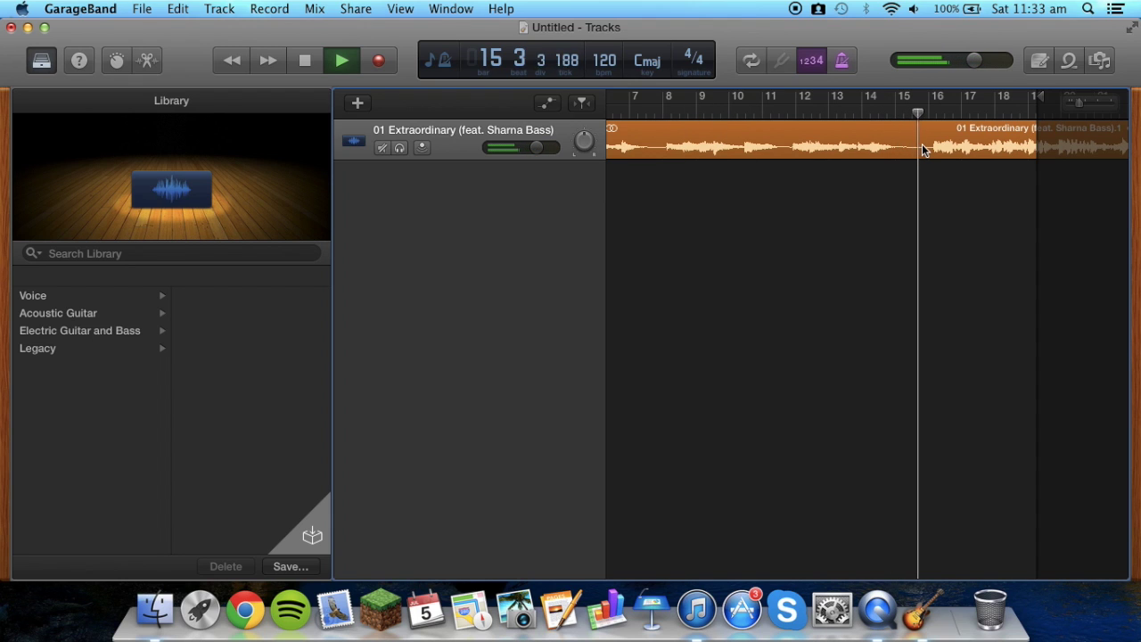
{"action": "key", "text": "space"}
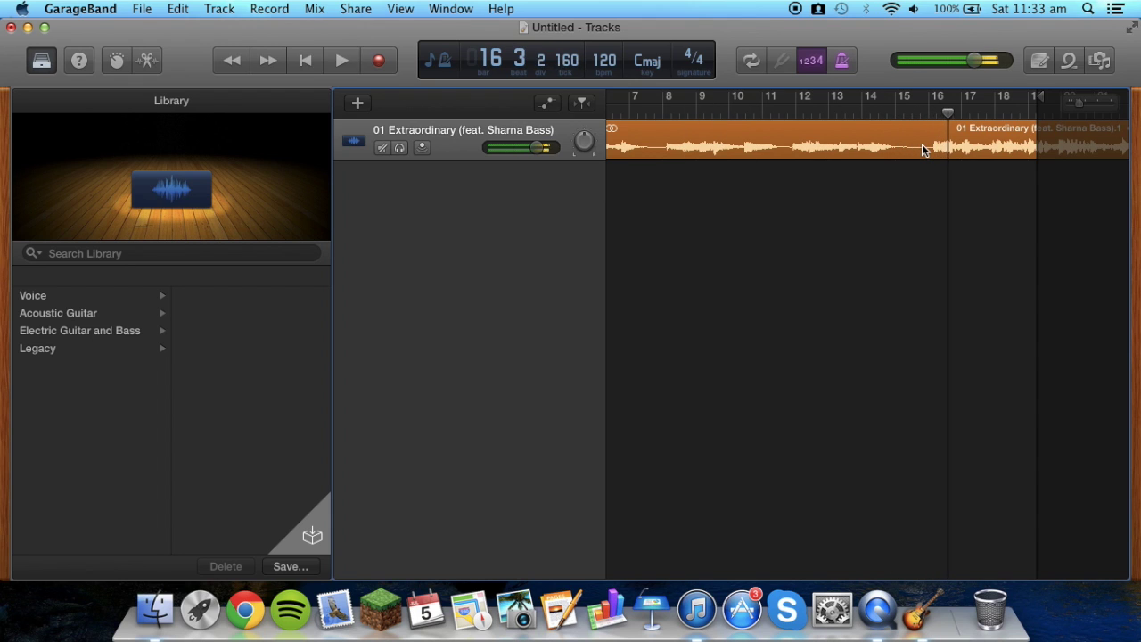
{"action": "left_click_drag", "start_coordinate": [1041, 101], "coordinate": [928, 106]}
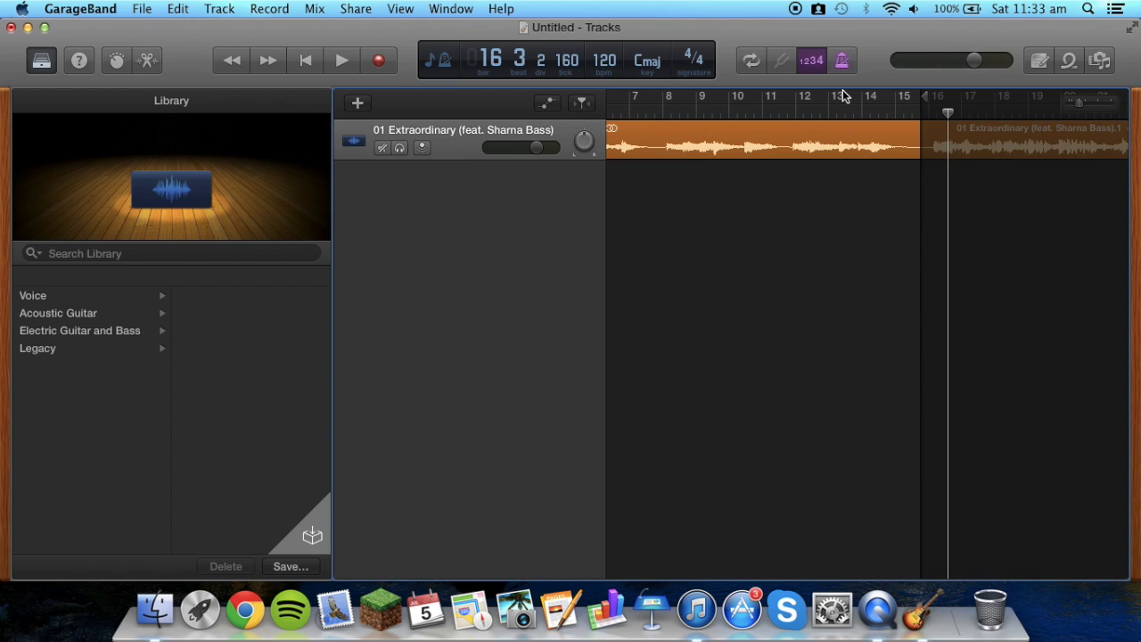
{"action": "left_click", "coordinate": [304, 63]}
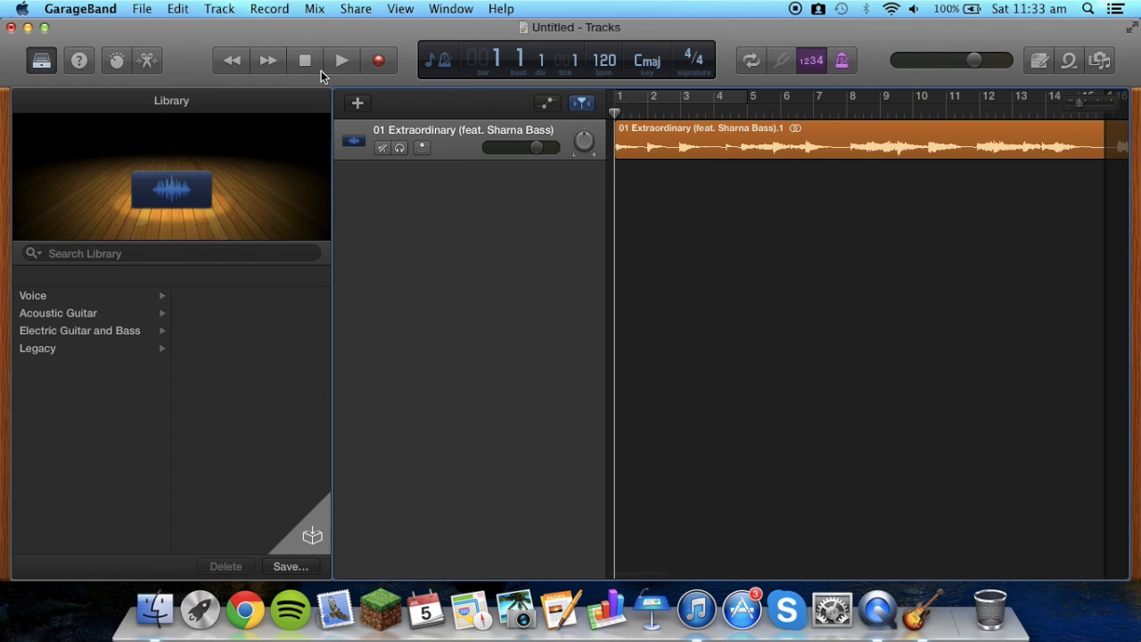
Play the trimmed clip from bar 1 with the volume turned down, then stop
{"action": "key", "text": "space"}
{"action": "key", "text": "F12"}
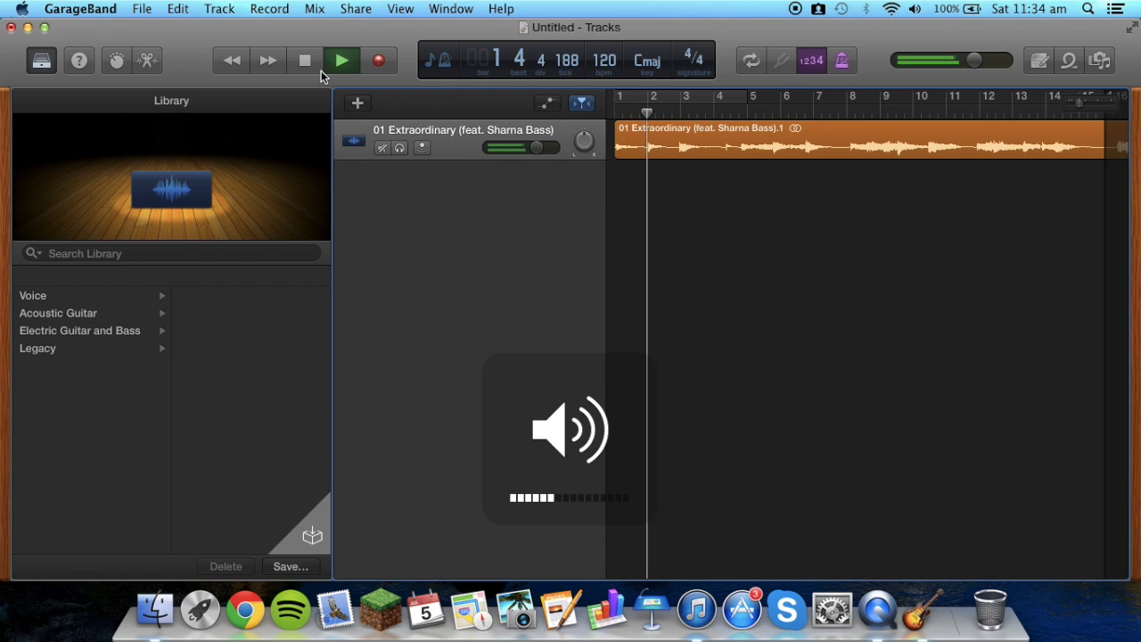
{"action": "key", "text": "F11"}
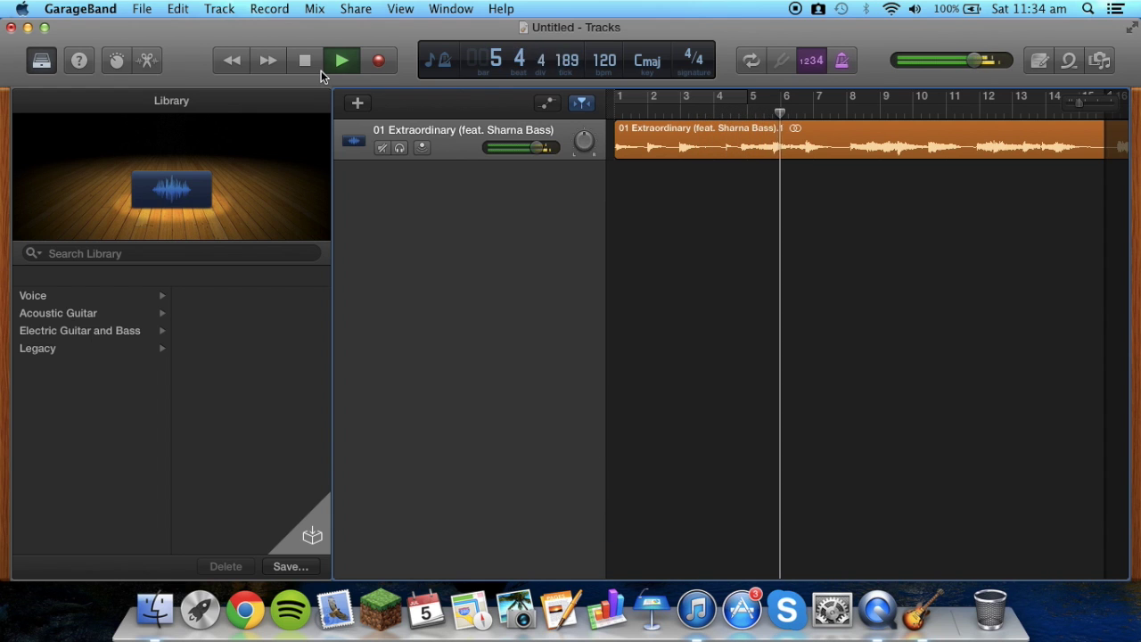
{"action": "scroll", "coordinate": [687, 188], "scroll_direction": "right", "scroll_amount": 3}
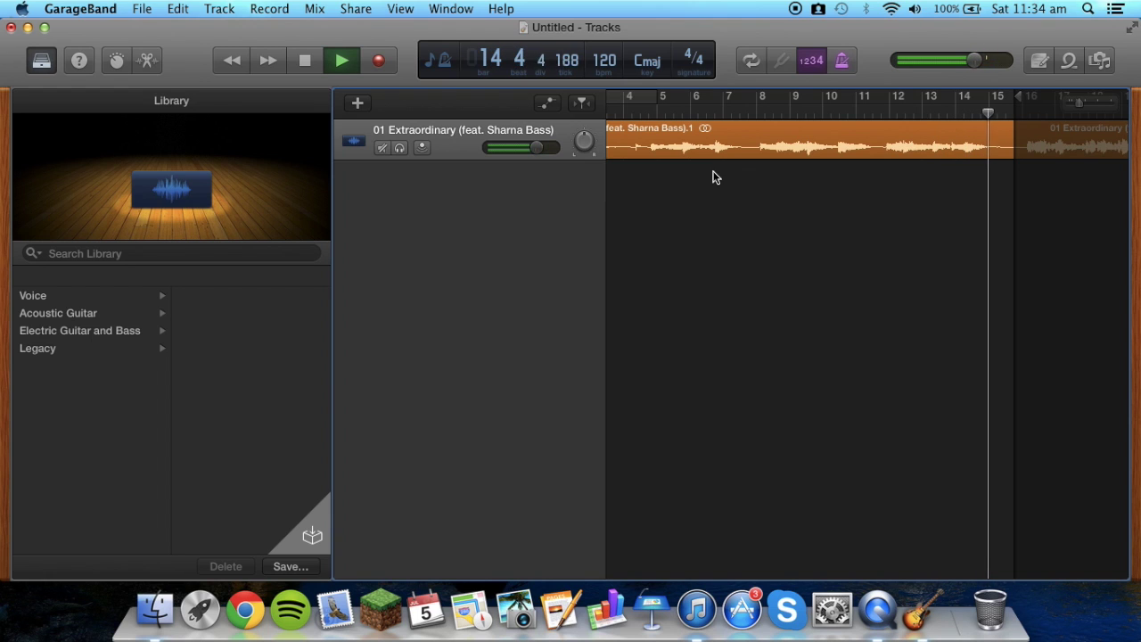
{"action": "key", "text": "space"}
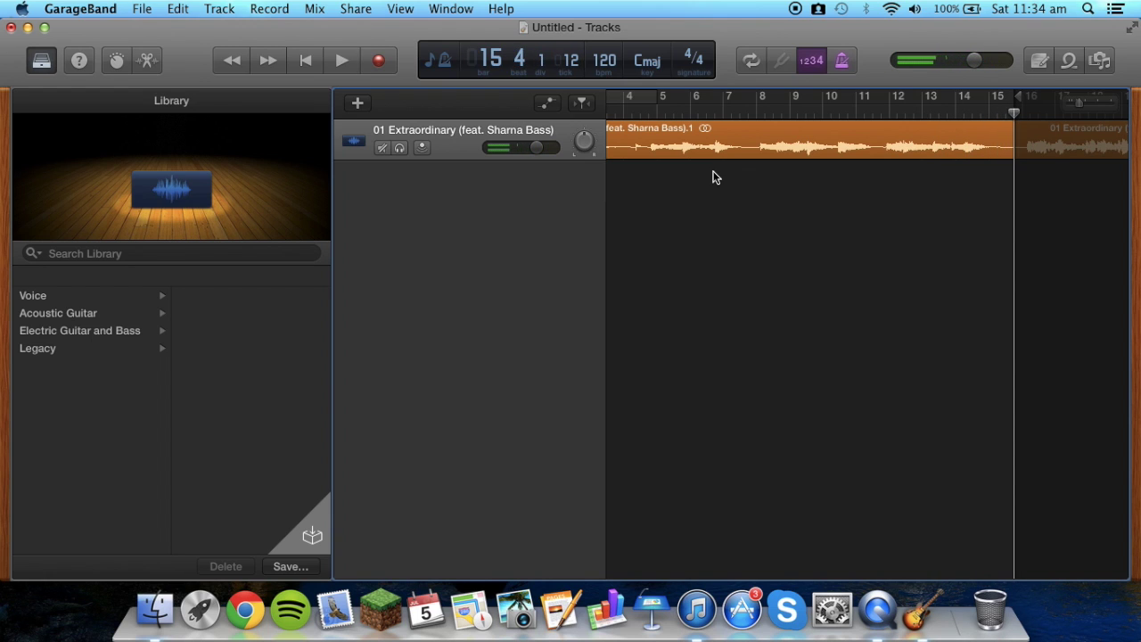
Select the region, briefly toggle the volume automation lane, and bring up the Share menu
{"action": "left_click", "coordinate": [794, 146]}
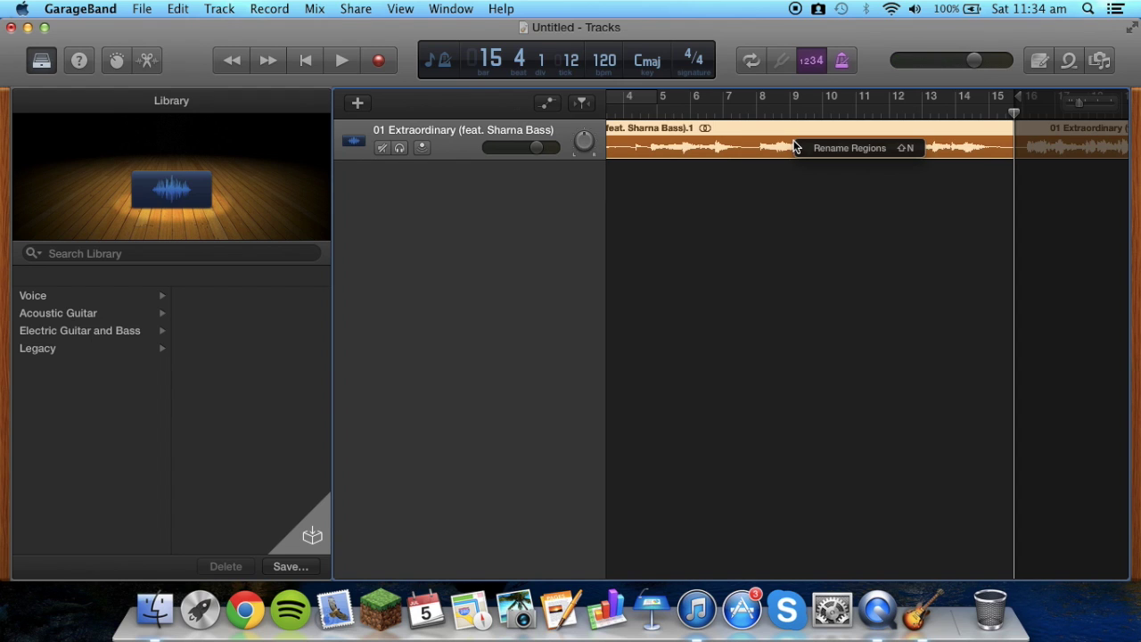
{"action": "right_click", "coordinate": [454, 148]}
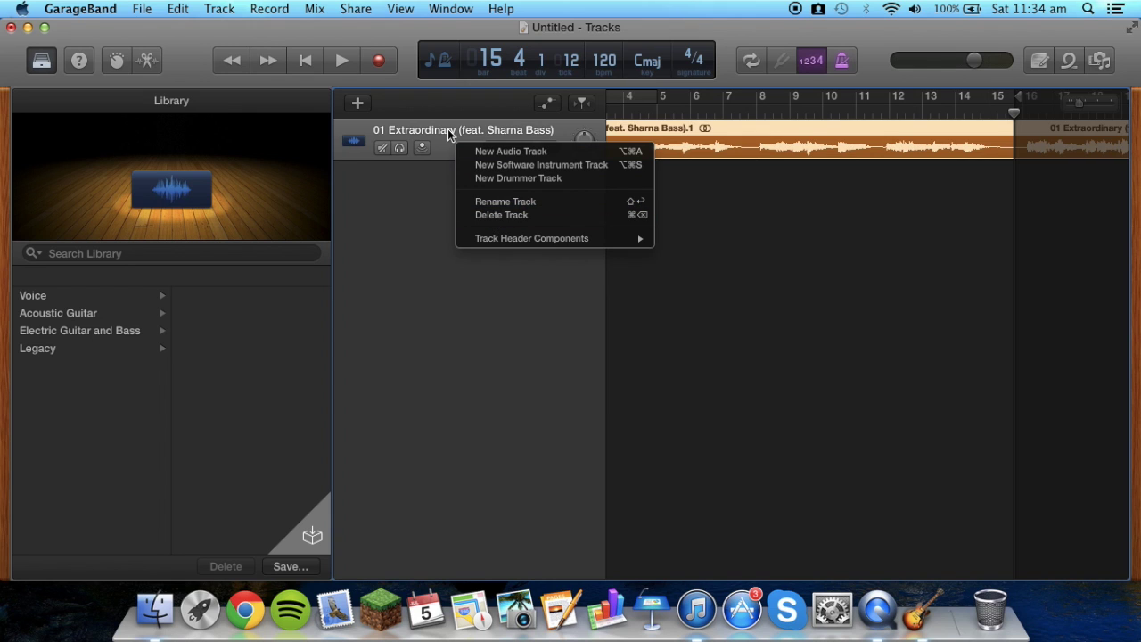
{"action": "left_click", "coordinate": [449, 134]}
{"action": "left_click", "coordinate": [548, 106]}
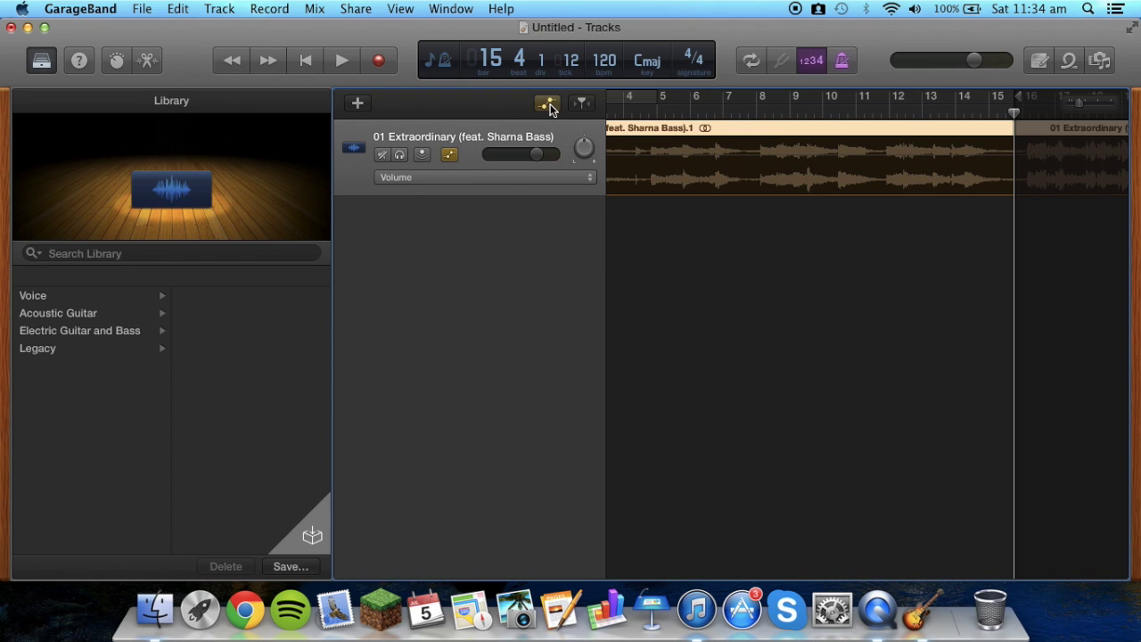
{"action": "left_click", "coordinate": [548, 105]}
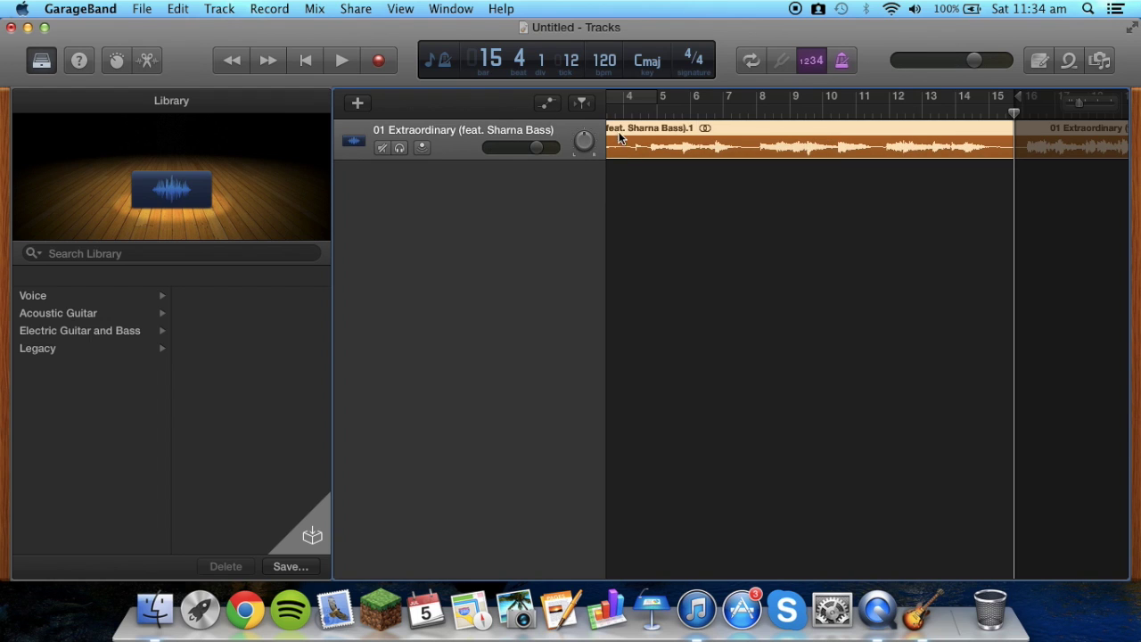
{"action": "left_click", "coordinate": [348, 9]}
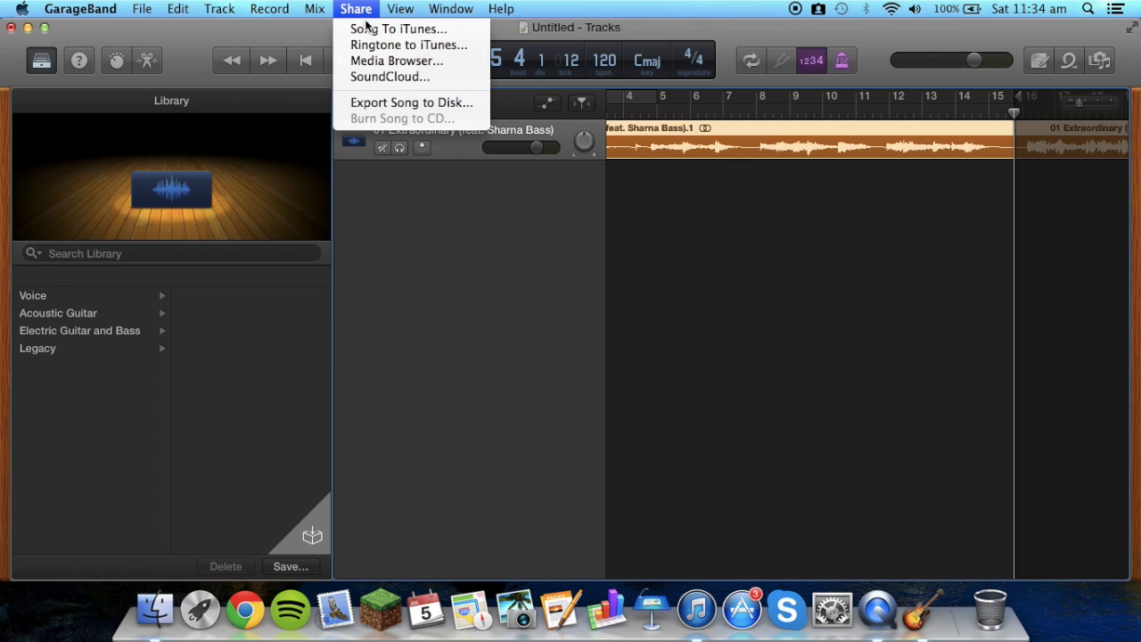
Share the song to iTunes with the title 'Extraordinary Cut'
{"action": "left_click", "coordinate": [383, 29]}
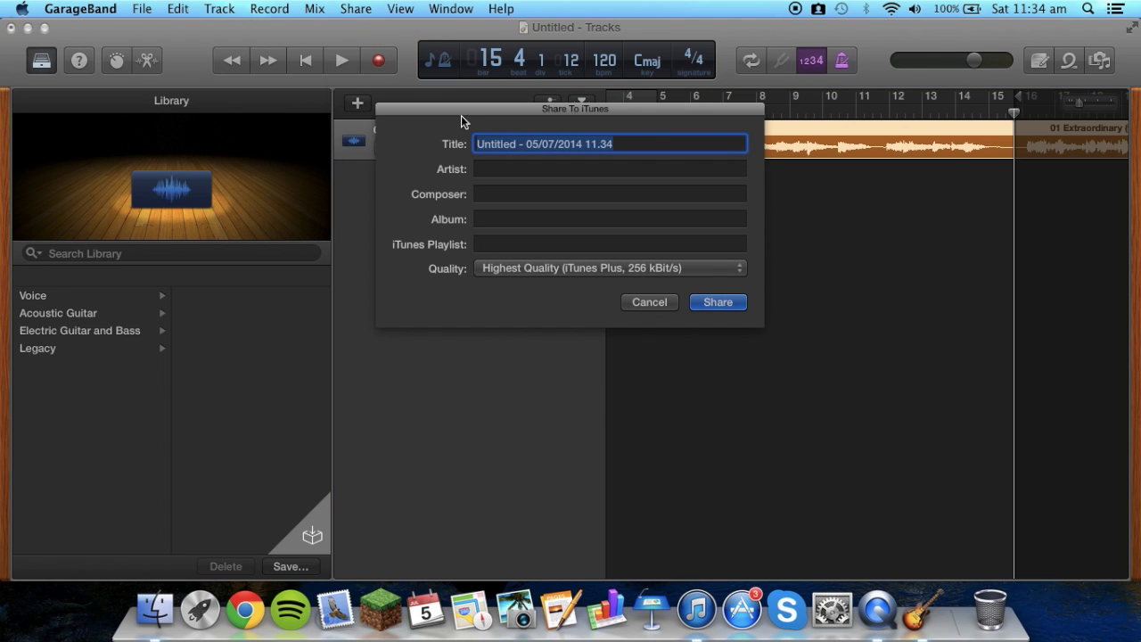
{"action": "left_click", "coordinate": [662, 305]}
{"action": "left_click", "coordinate": [352, 9]}
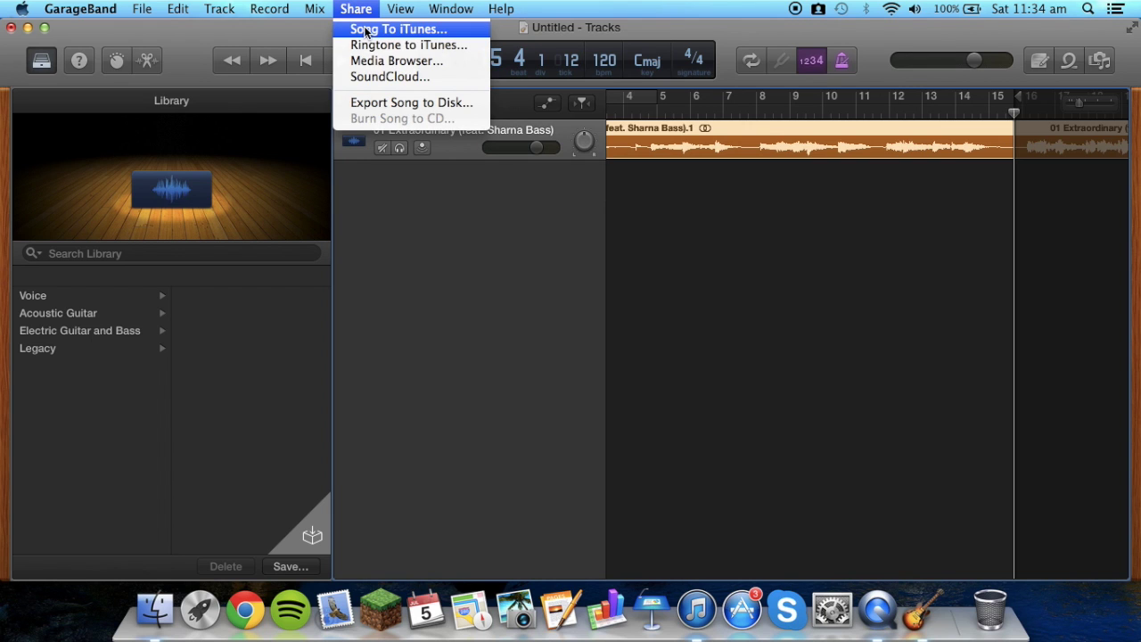
{"action": "left_click", "coordinate": [365, 32]}
{"action": "left_click", "coordinate": [576, 143]}
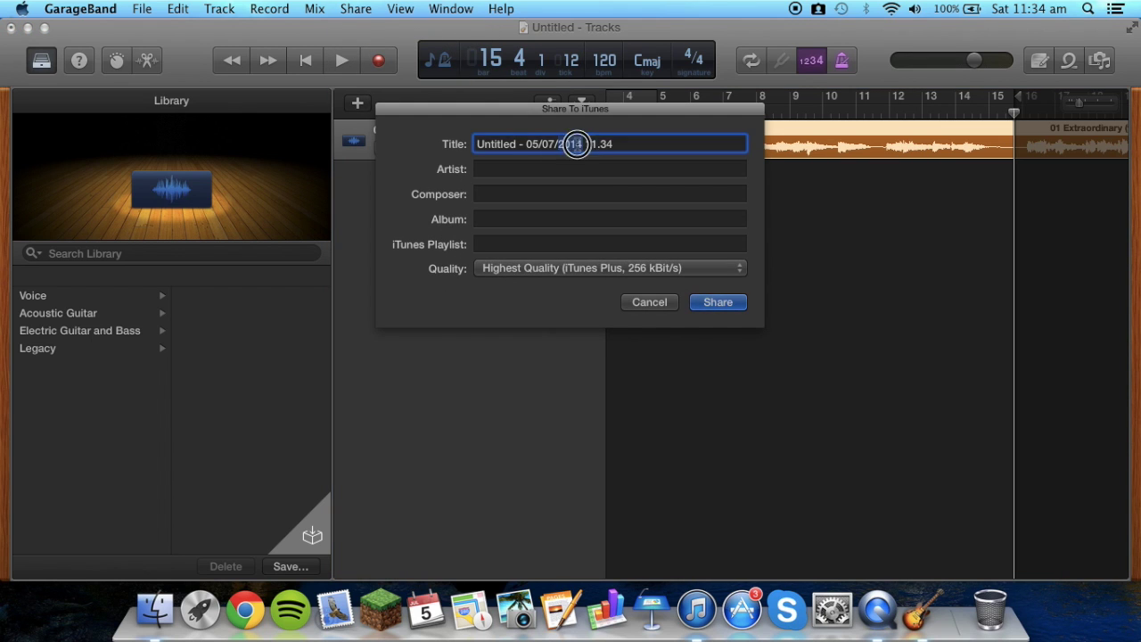
{"action": "triple_click", "coordinate": [576, 143]}
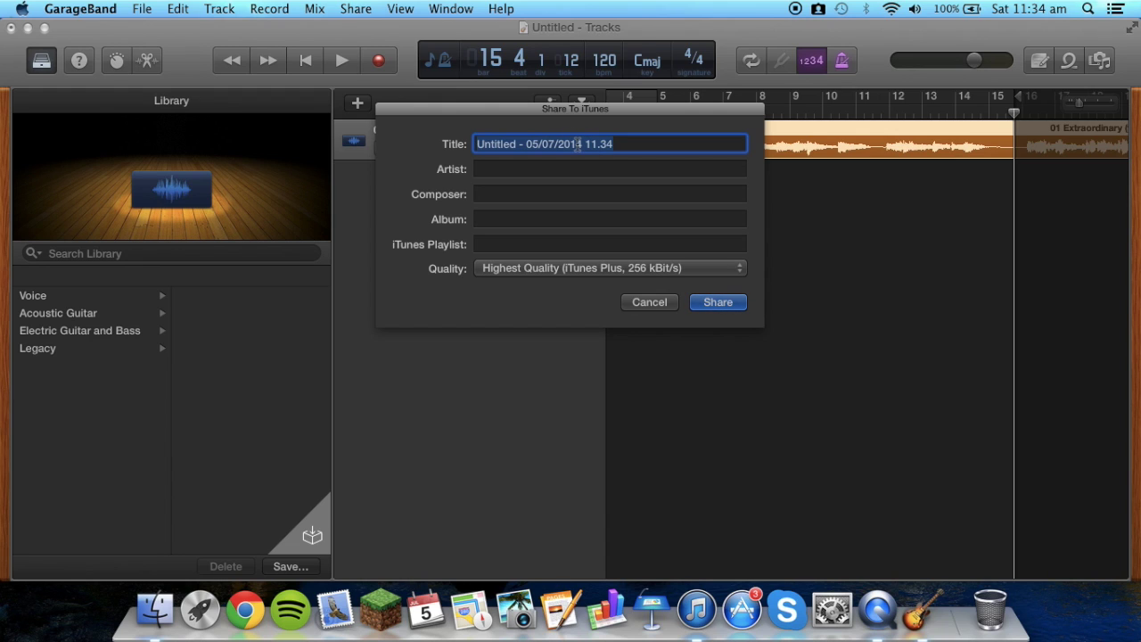
{"action": "type", "text": "Extraordinar"}
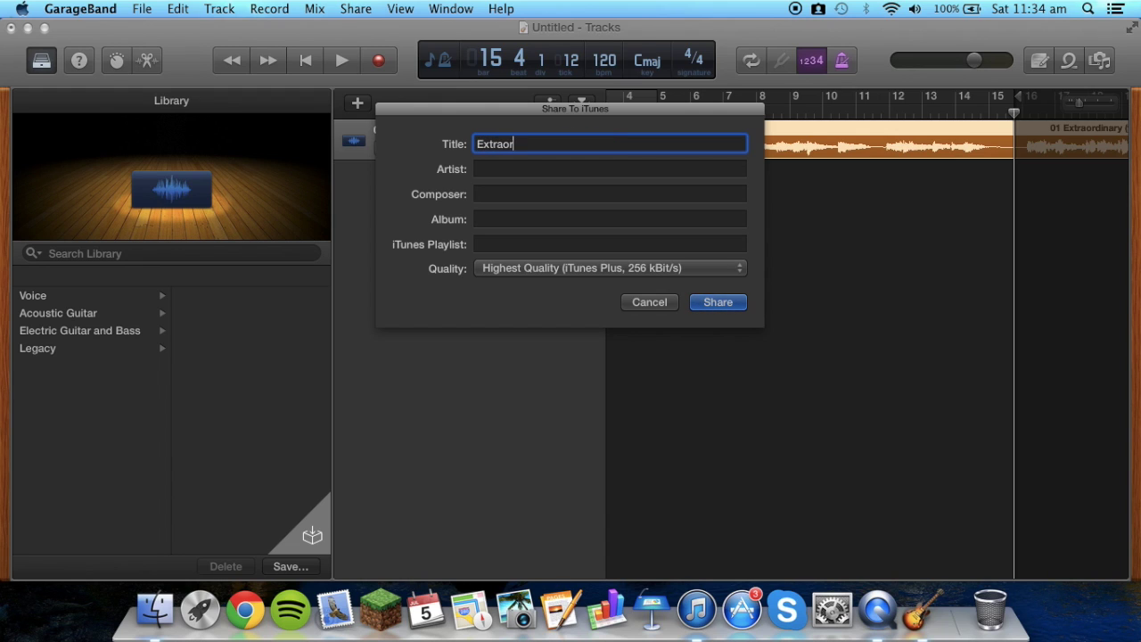
{"action": "type", "text": "y Cut"}
{"action": "left_click", "coordinate": [717, 302]}
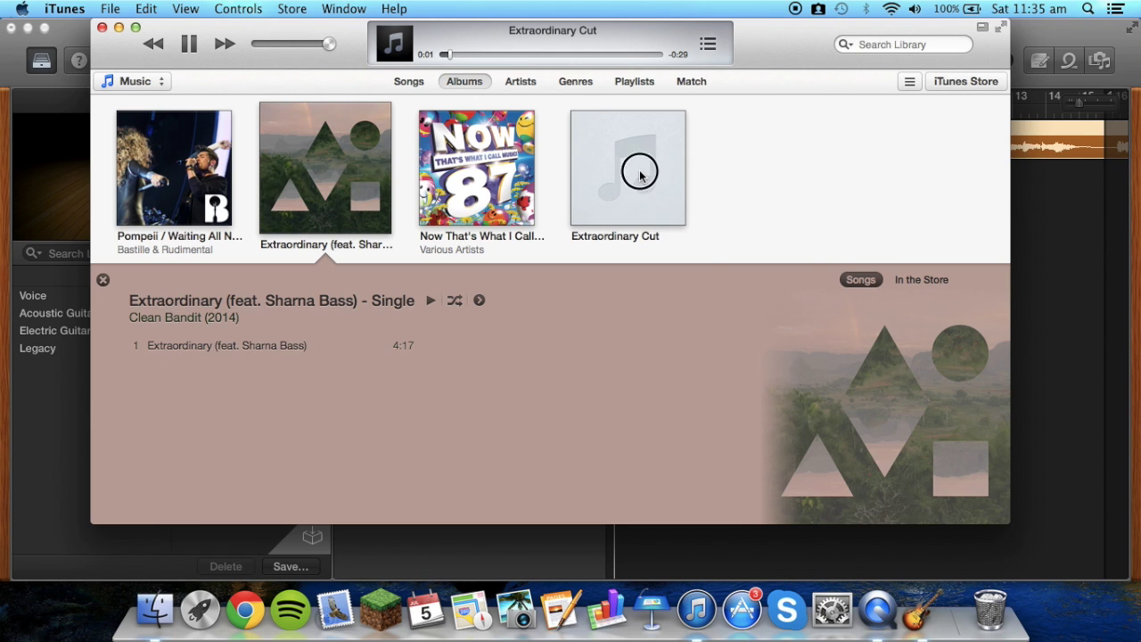
Check the 0:30 track in the Extraordinary Cut album in iTunes, then return to GarageBand
{"action": "left_click", "coordinate": [640, 176]}
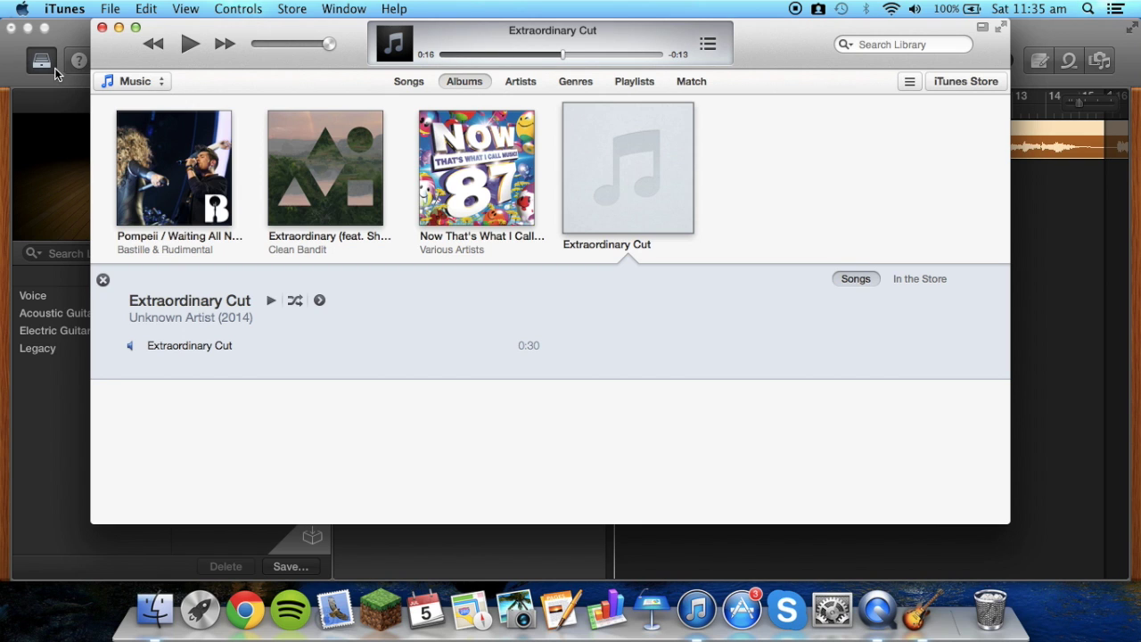
{"action": "left_click", "coordinate": [4, 127]}
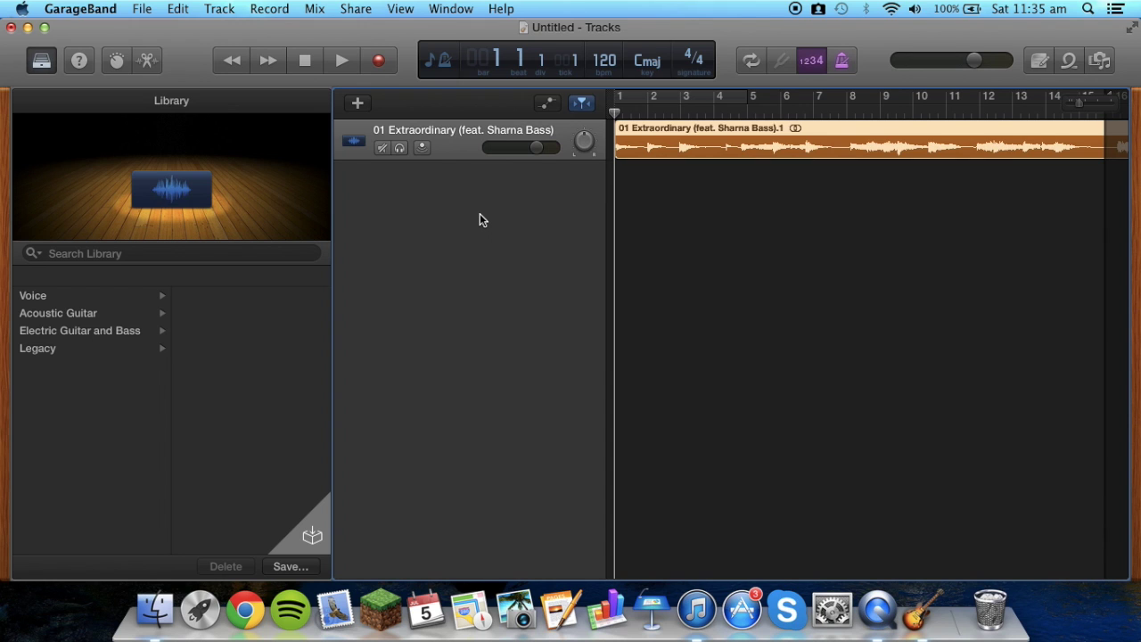
{"action": "left_click", "coordinate": [422, 148]}
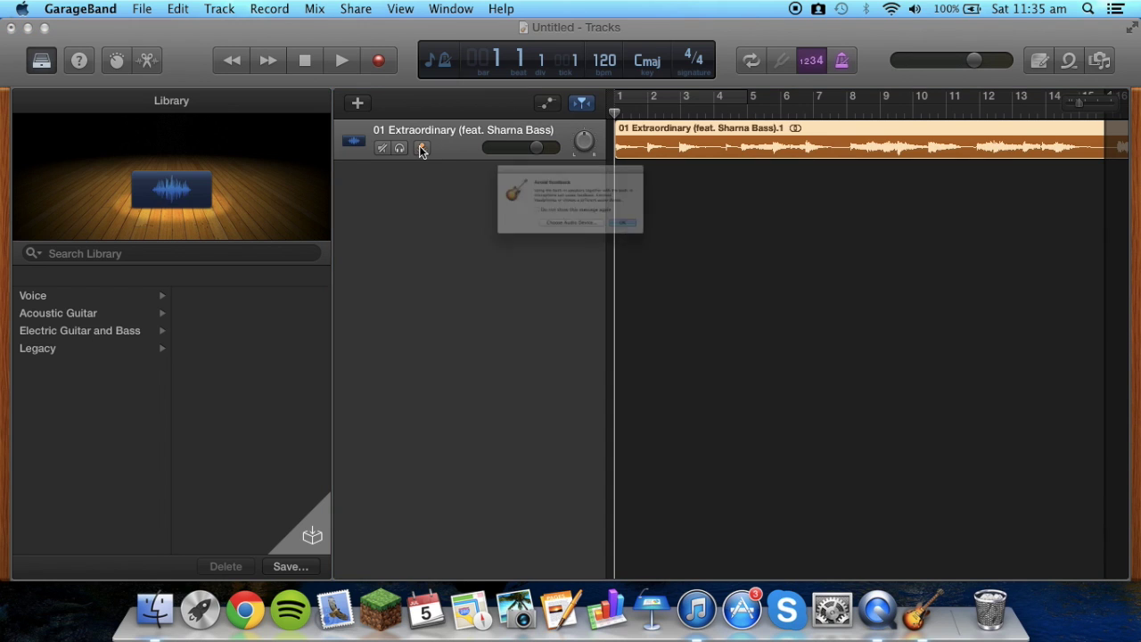
{"action": "left_click", "coordinate": [675, 258]}
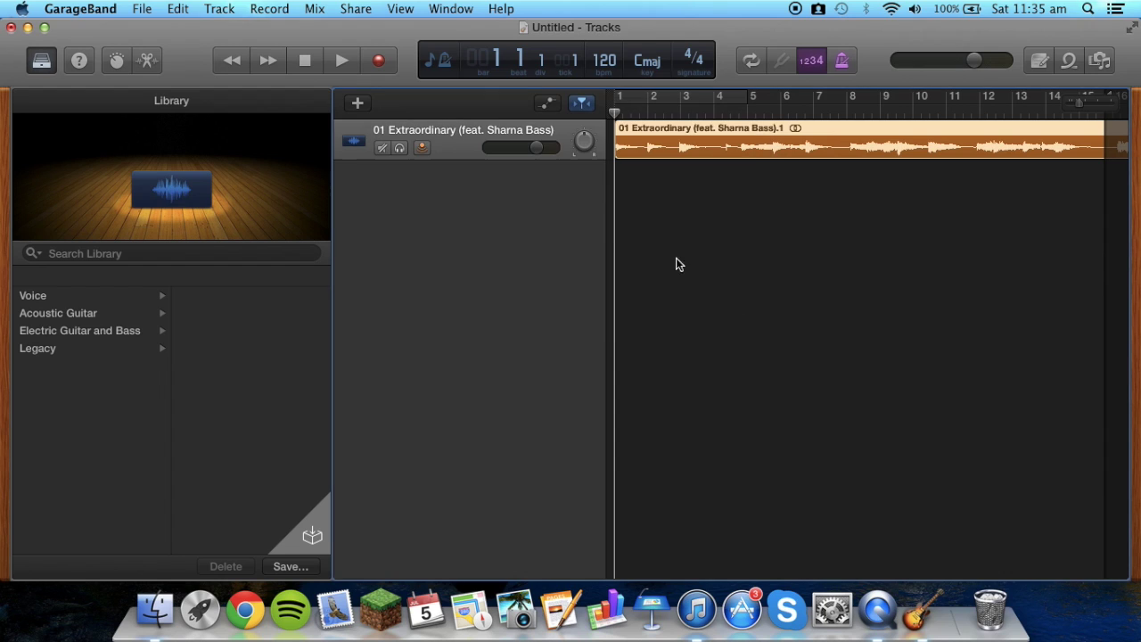
{"action": "left_click", "coordinate": [422, 148]}
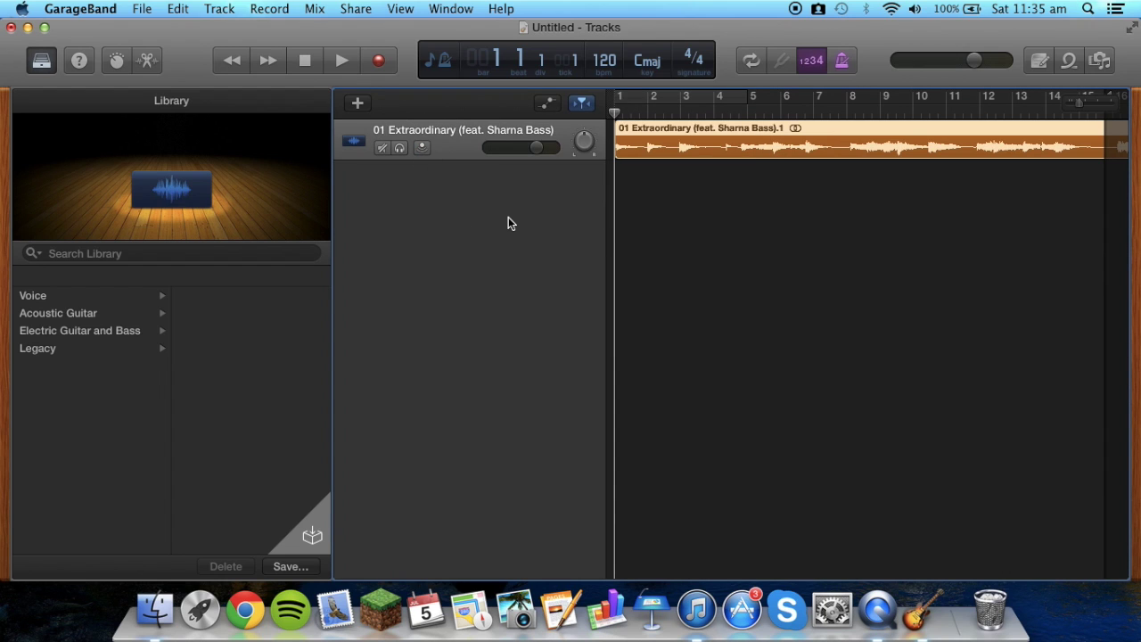